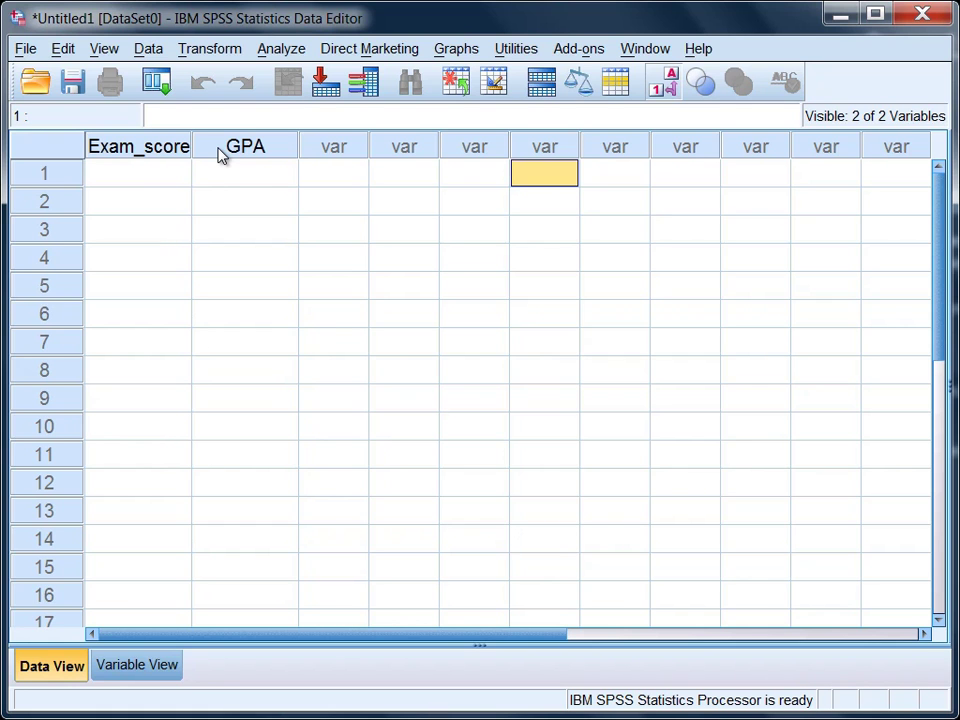
# Examine the Exam_score and GPA variable columns, the first four case rows and their cells in the empty data grid.
pyautogui.click(132, 151)
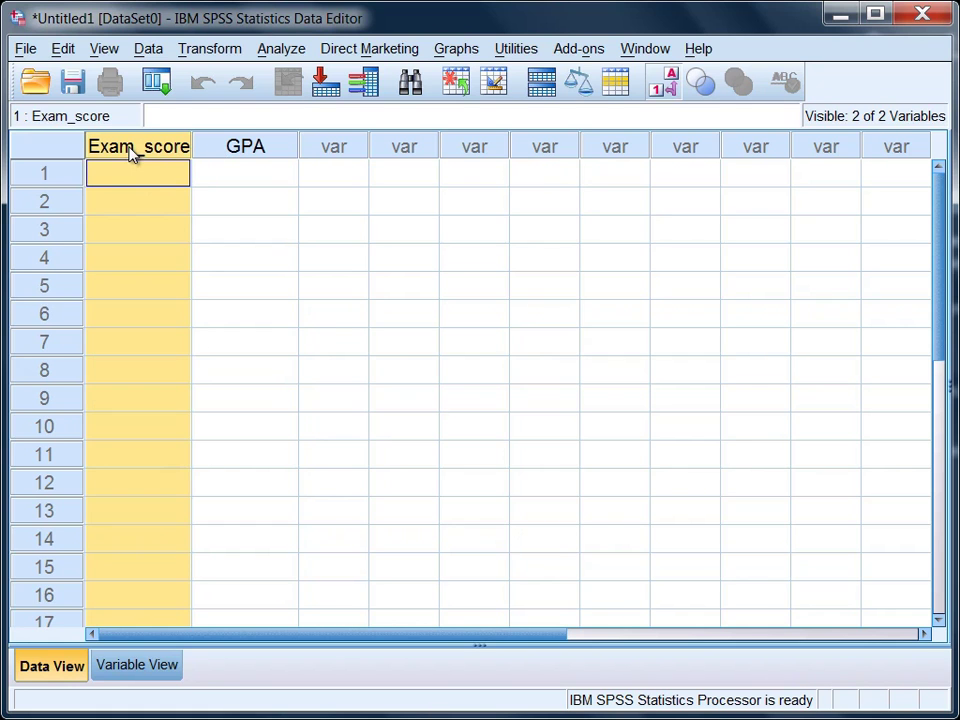
pyautogui.click(231, 156)
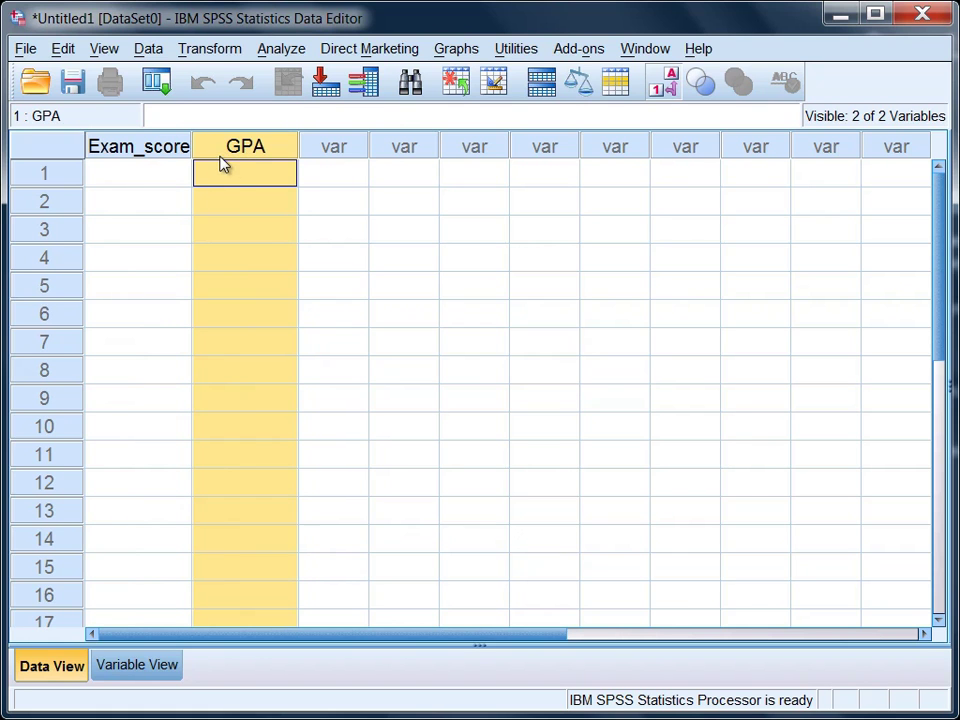
pyautogui.click(70, 175)
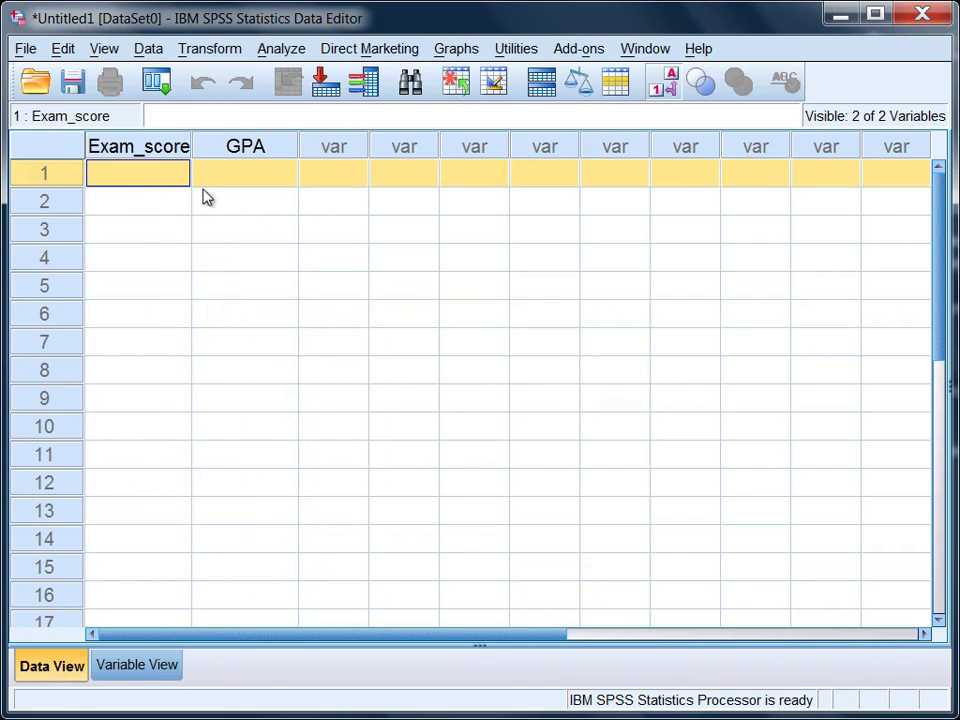
pyautogui.click(73, 203)
pyautogui.click(73, 229)
pyautogui.click(72, 259)
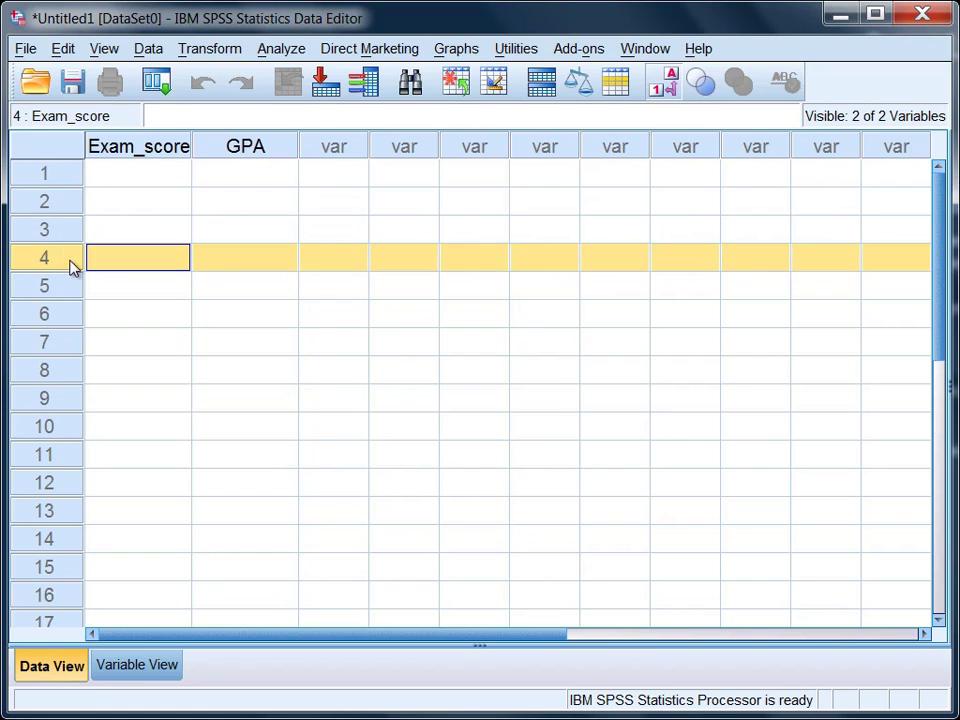
pyautogui.click(64, 176)
pyautogui.click(64, 202)
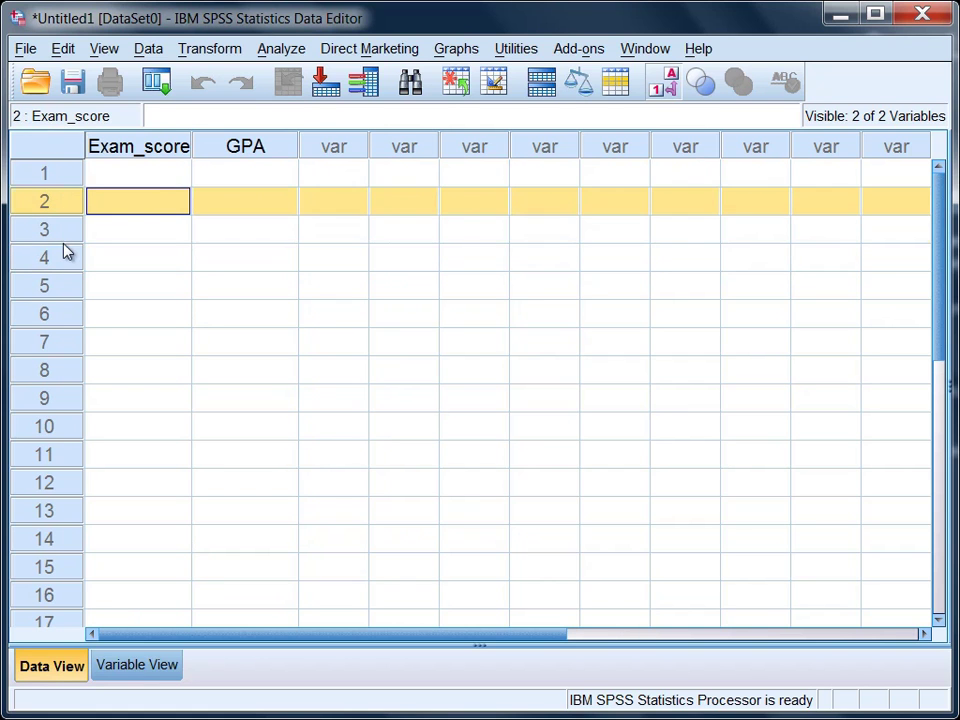
pyautogui.click(63, 229)
pyautogui.click(50, 175)
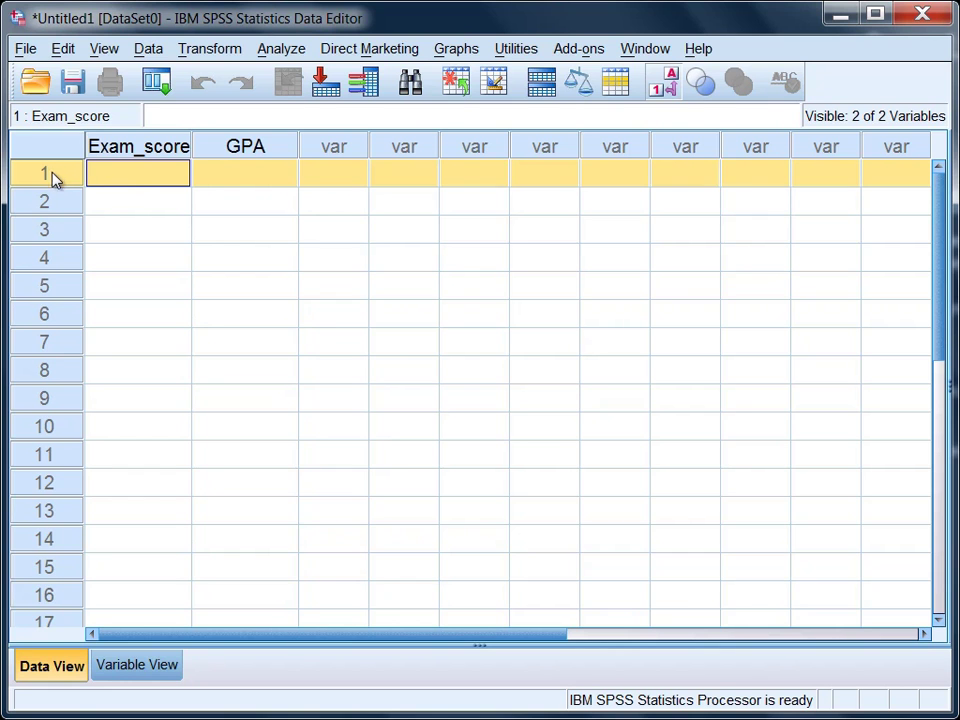
pyautogui.click(131, 182)
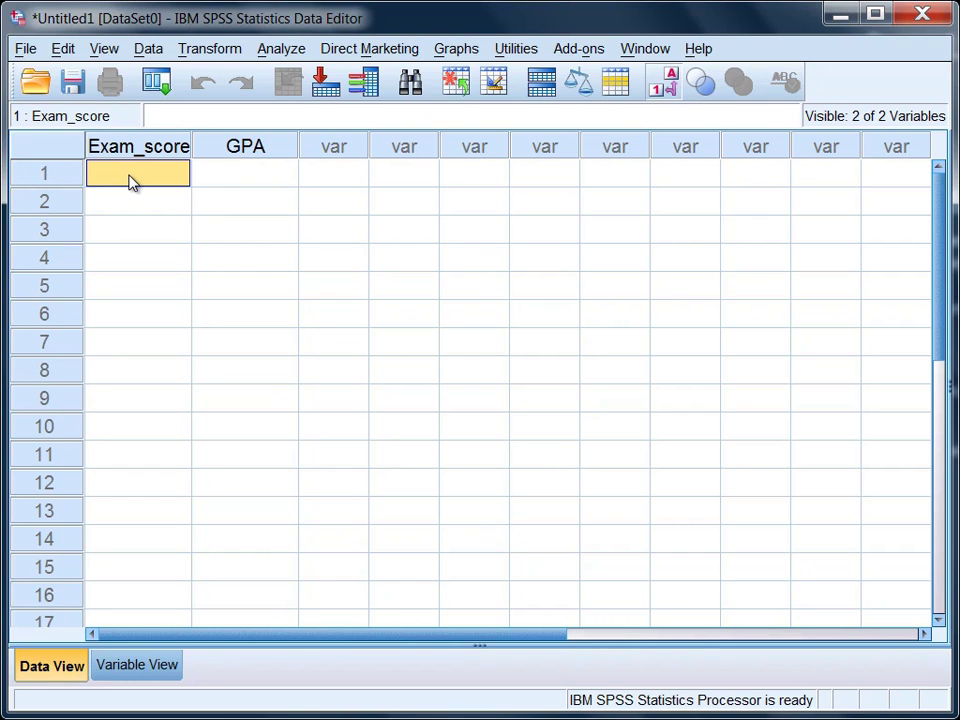
pyautogui.click(246, 184)
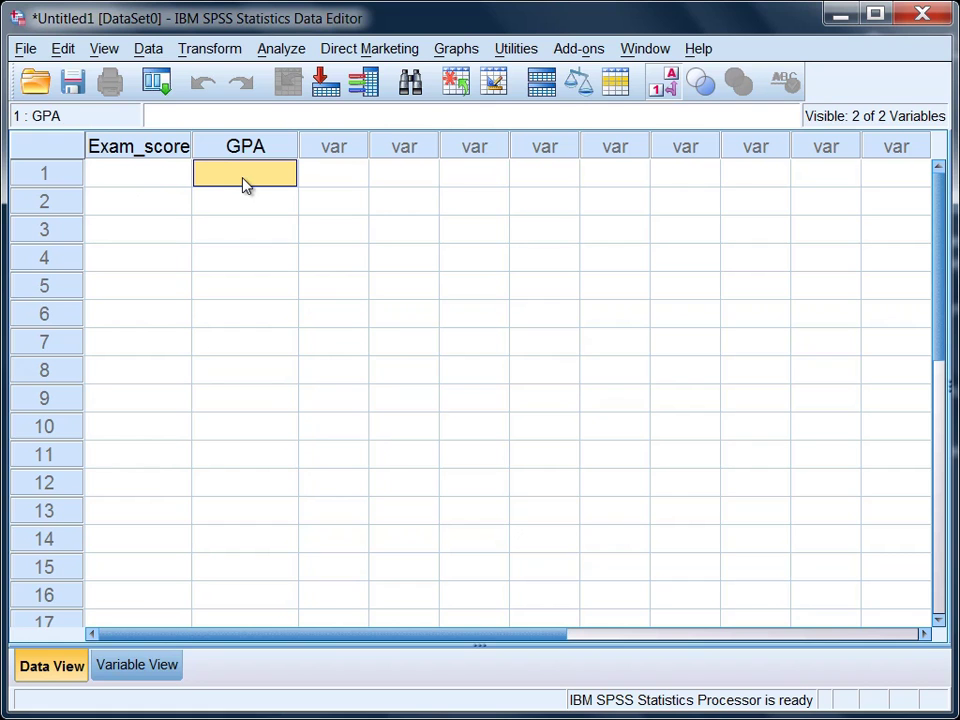
pyautogui.click(68, 208)
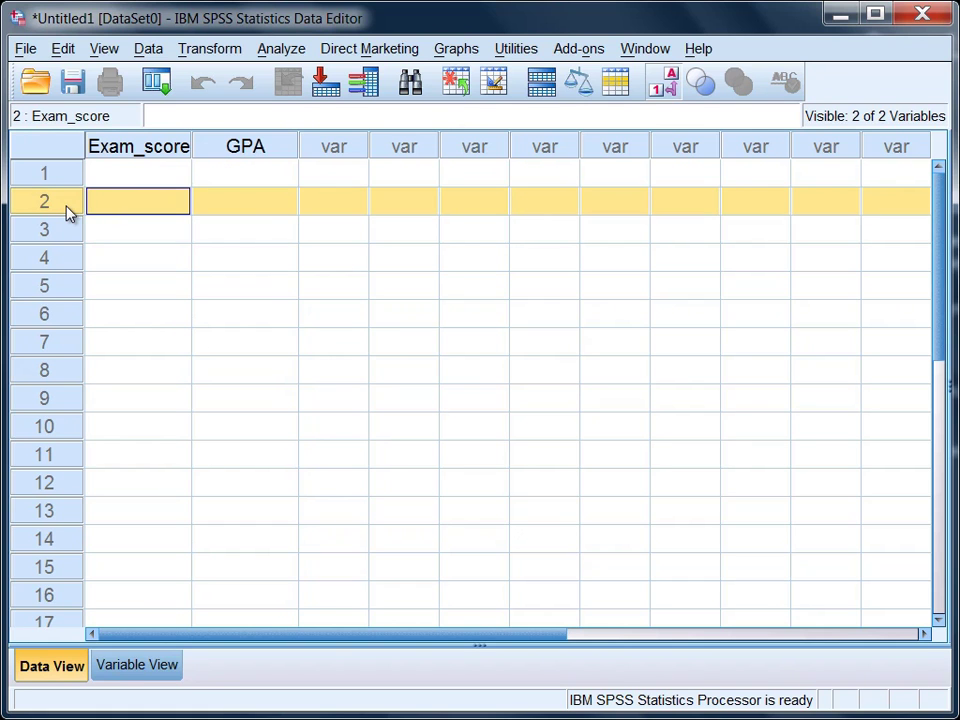
pyautogui.click(122, 210)
pyautogui.click(236, 210)
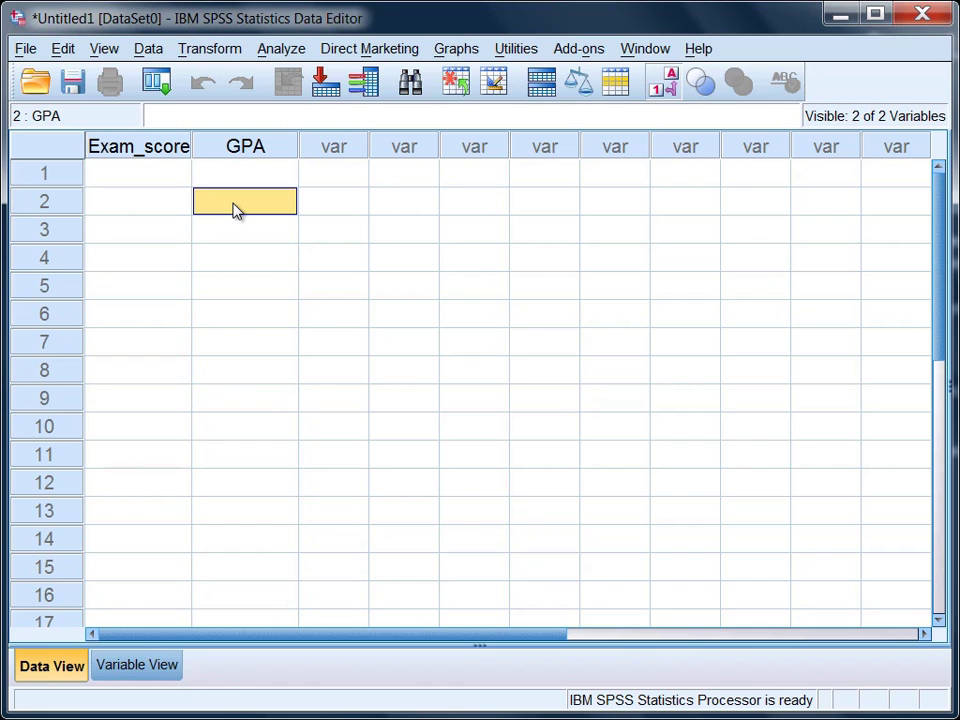
# Enter the exam scores 85, 92 and 72 for cases 1 to 3 in the Exam_score column.
pyautogui.click(168, 183)
pyautogui.write('85')
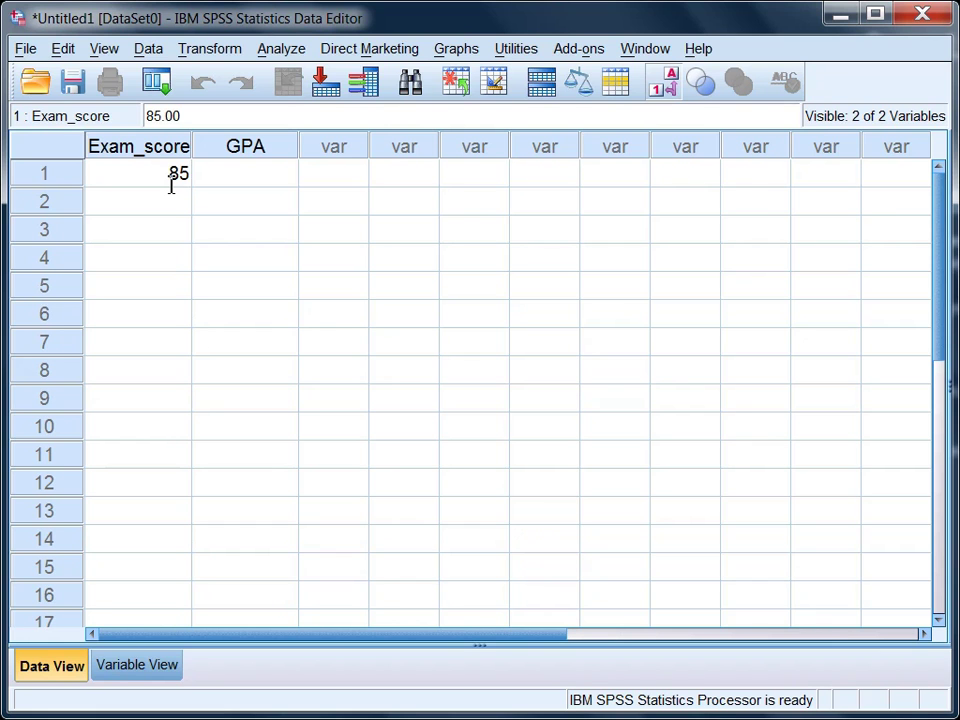
pyautogui.press('Return')
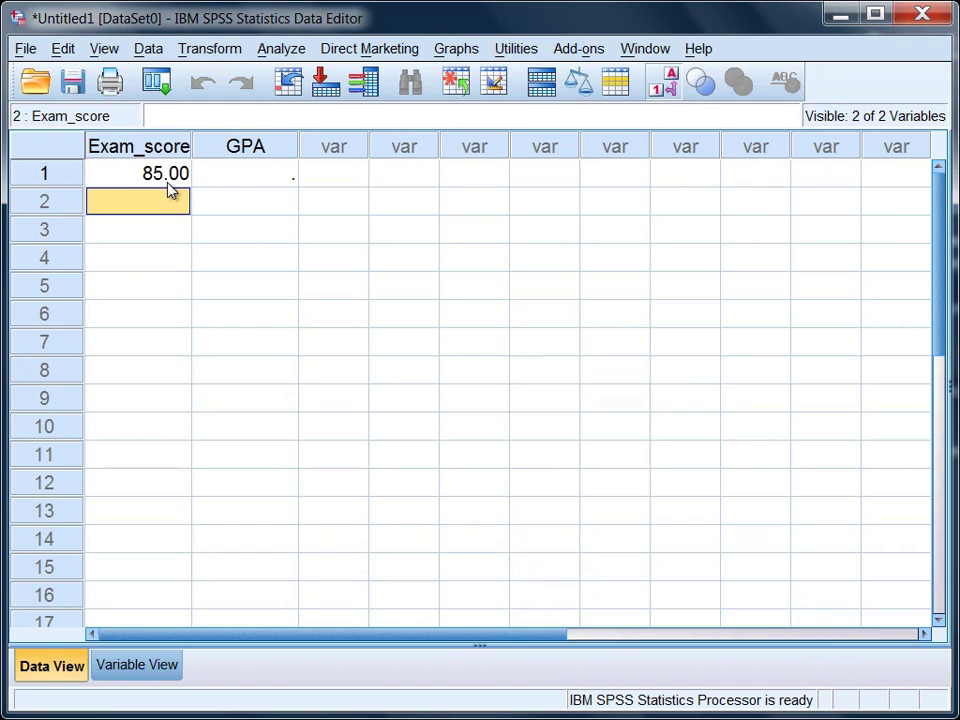
pyautogui.write('92')
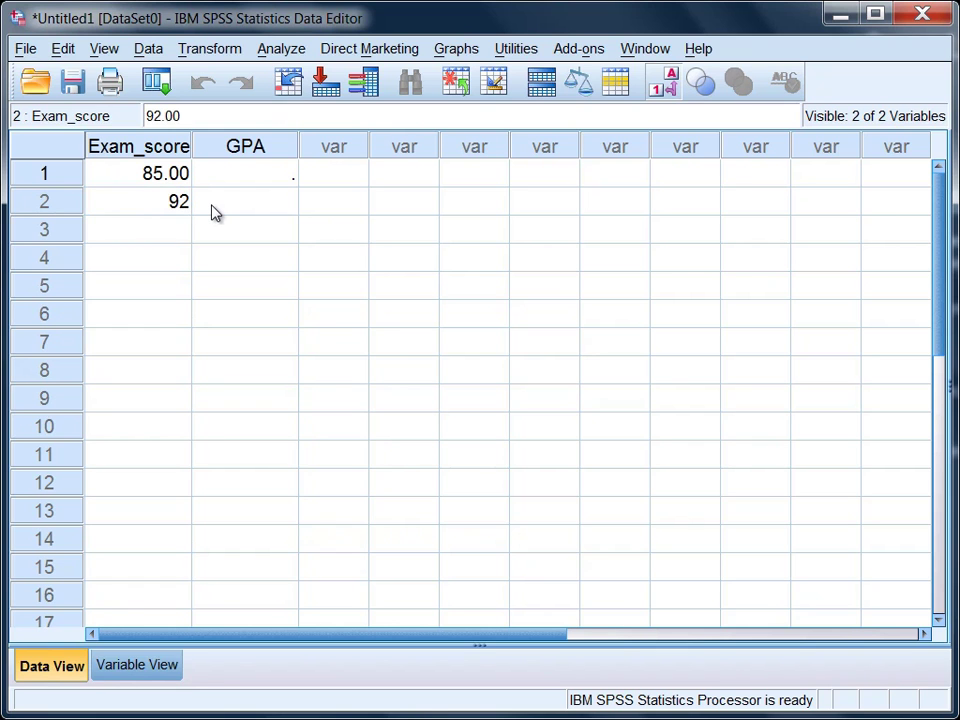
pyautogui.press('Return')
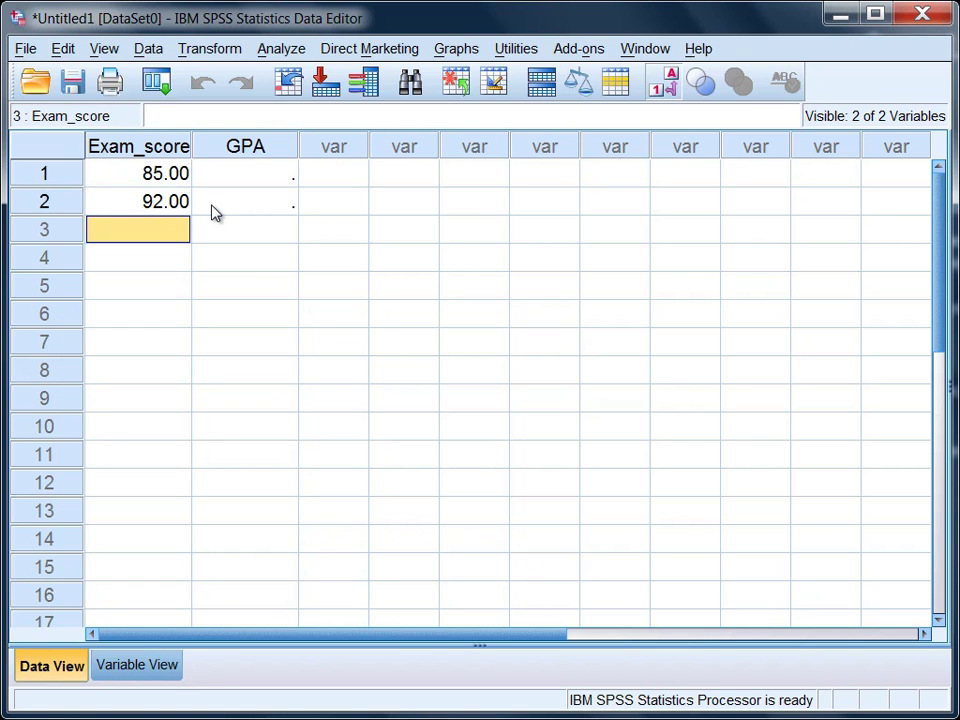
pyautogui.write('72')
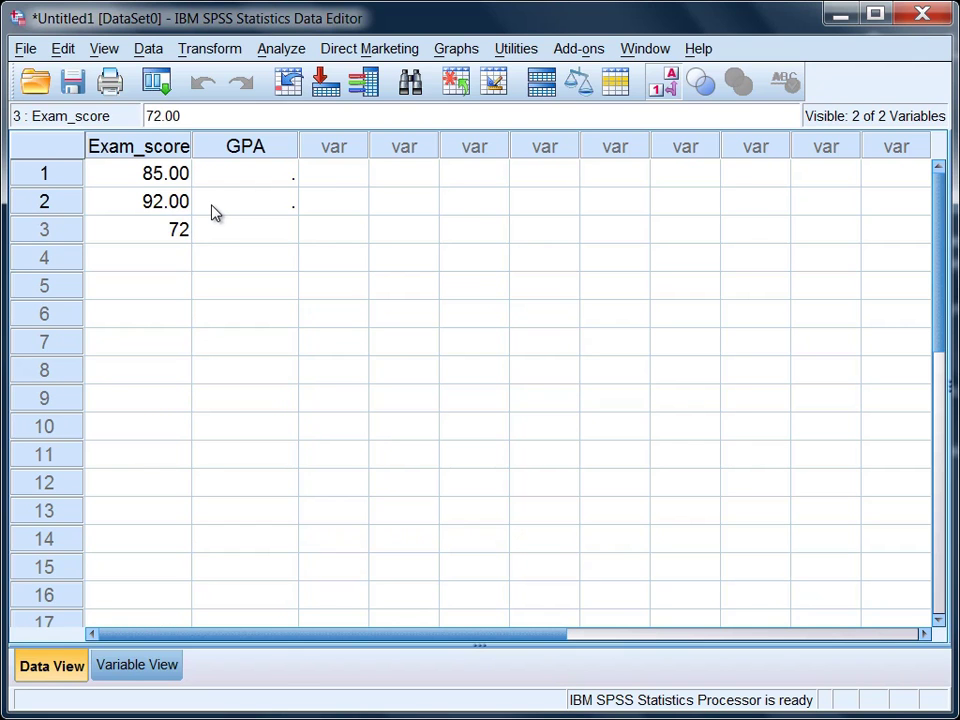
pyautogui.press('Return')
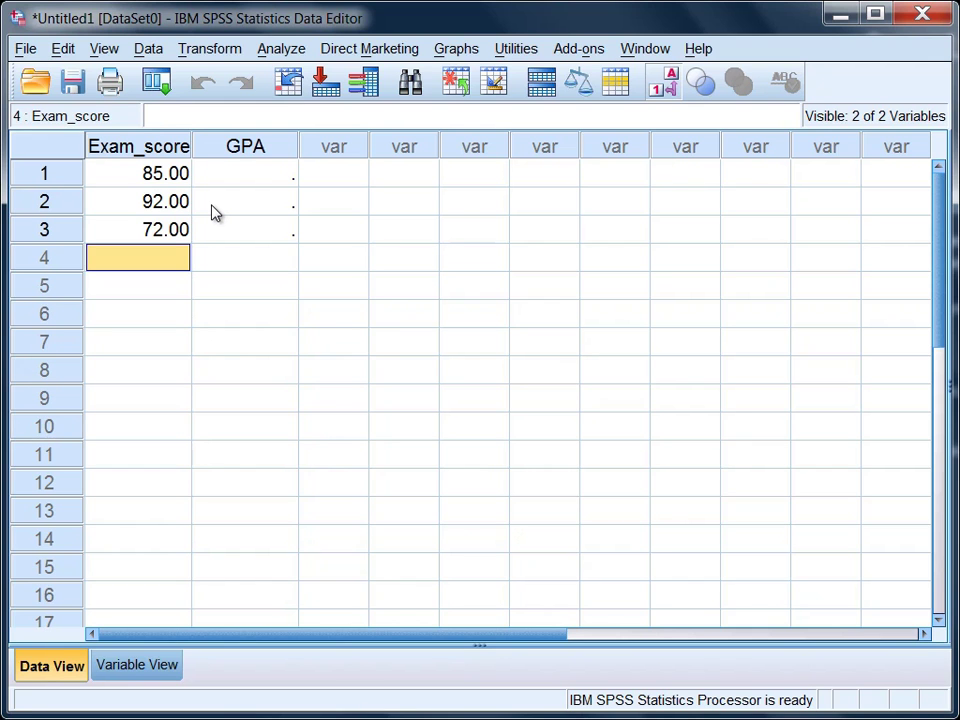
# Enter the GPA values 3.25, 3.45 and 2.53 for cases 1 to 3 in the GPA column.
pyautogui.press('Right')
pyautogui.press('Up')
pyautogui.press('Up')
pyautogui.press('Up')
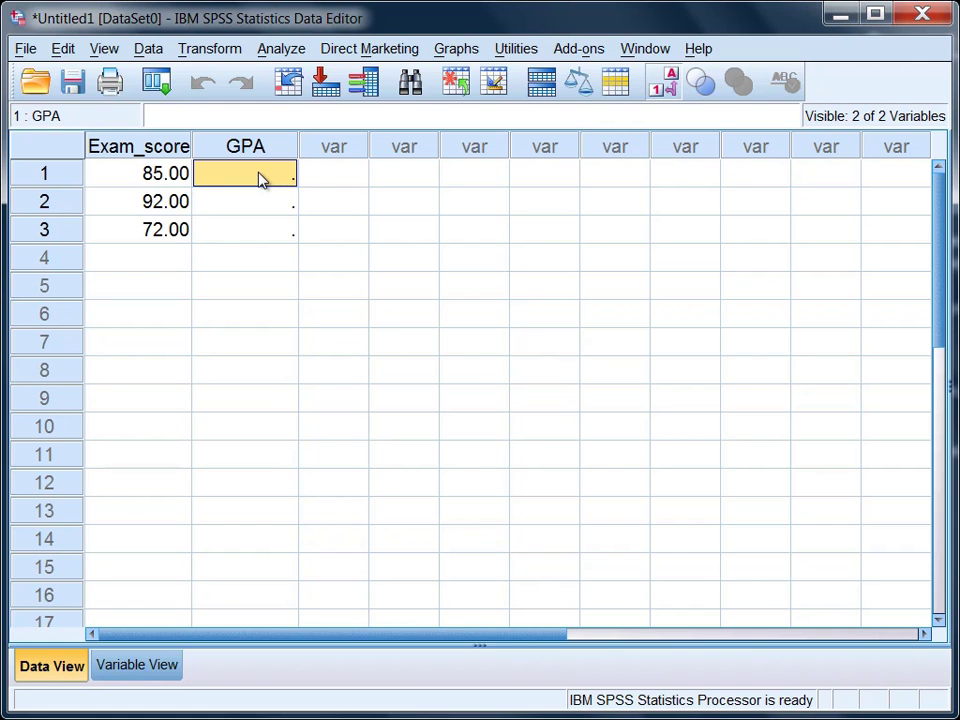
pyautogui.write('3.25')
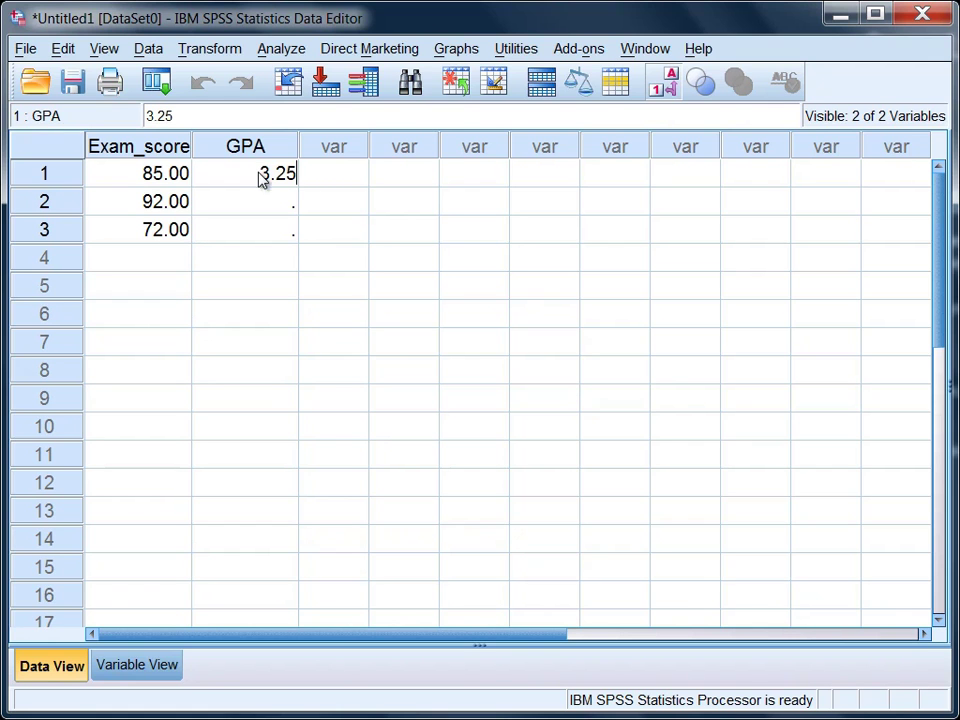
pyautogui.press('Return')
pyautogui.write('3')
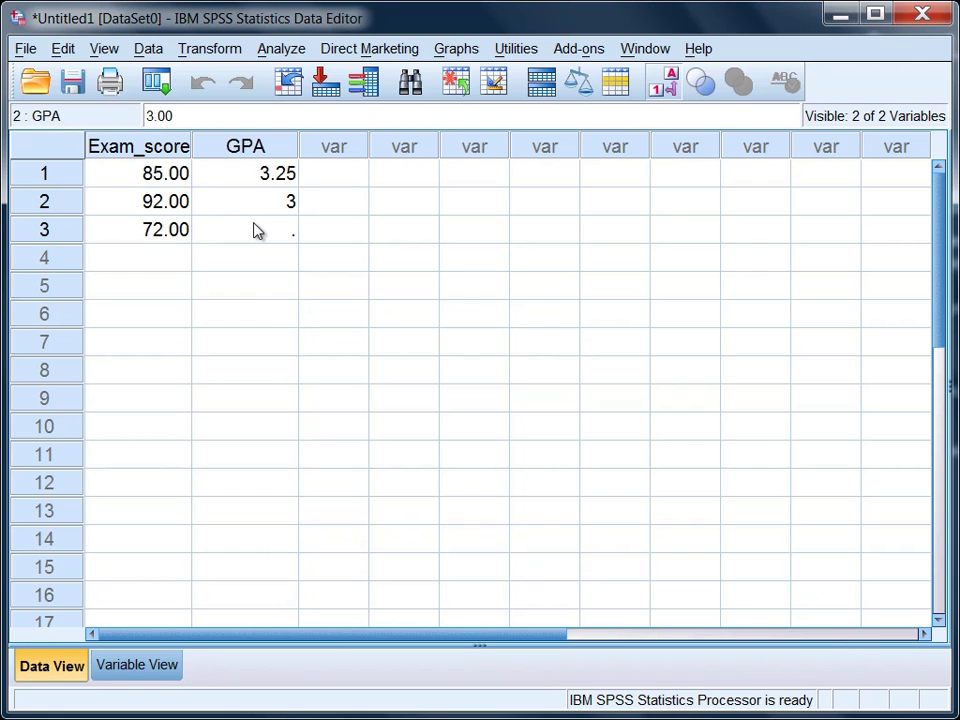
pyautogui.write('.45')
pyautogui.press('Return')
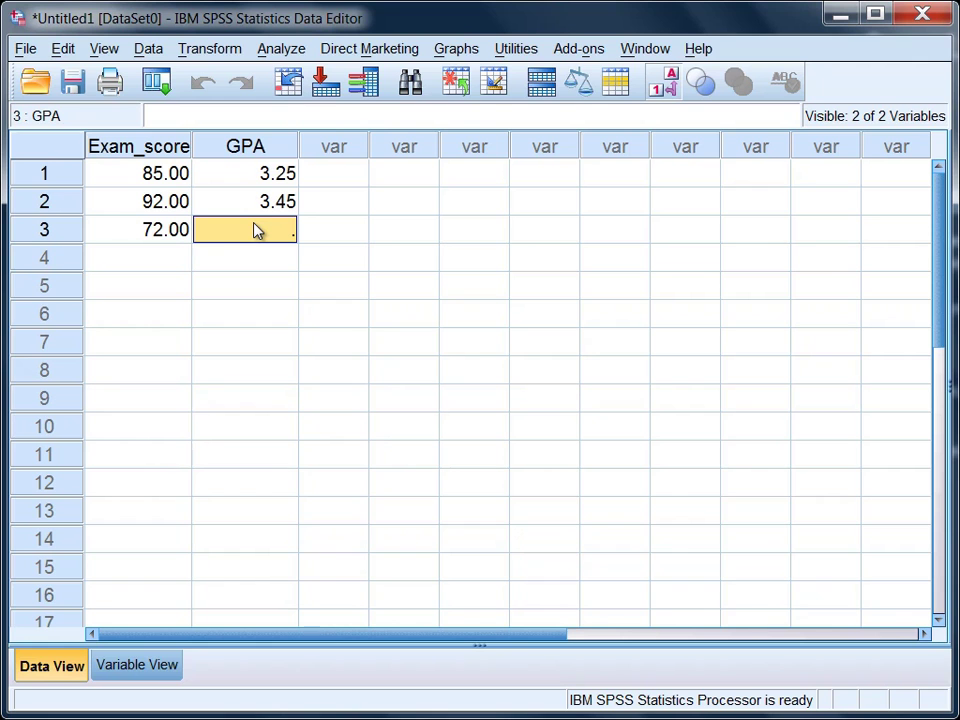
pyautogui.write('2')
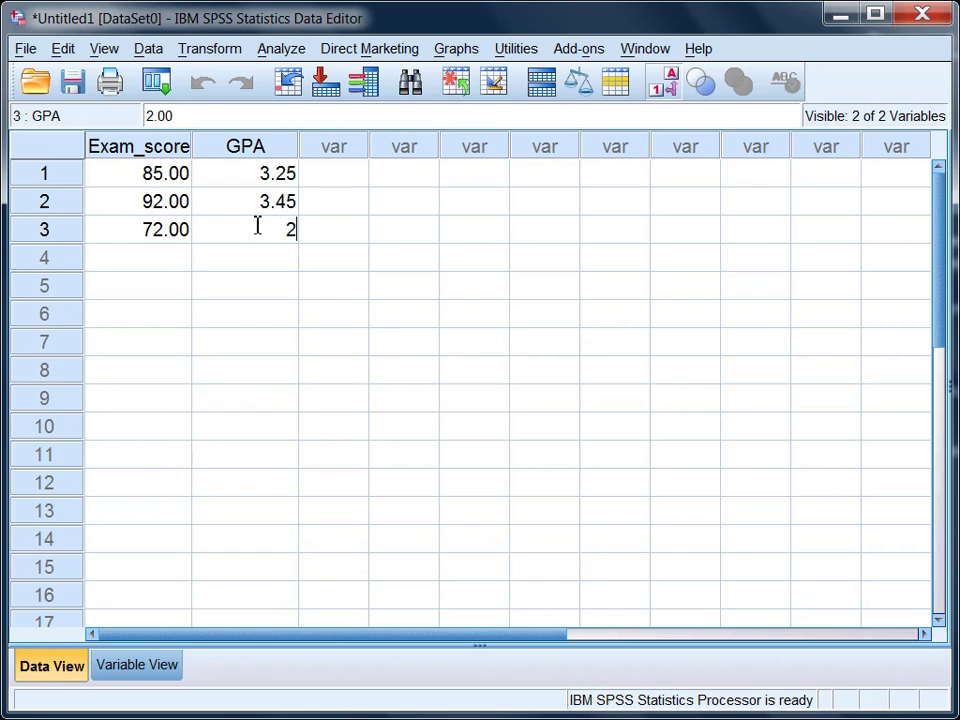
pyautogui.write('.53')
pyautogui.press('Return')
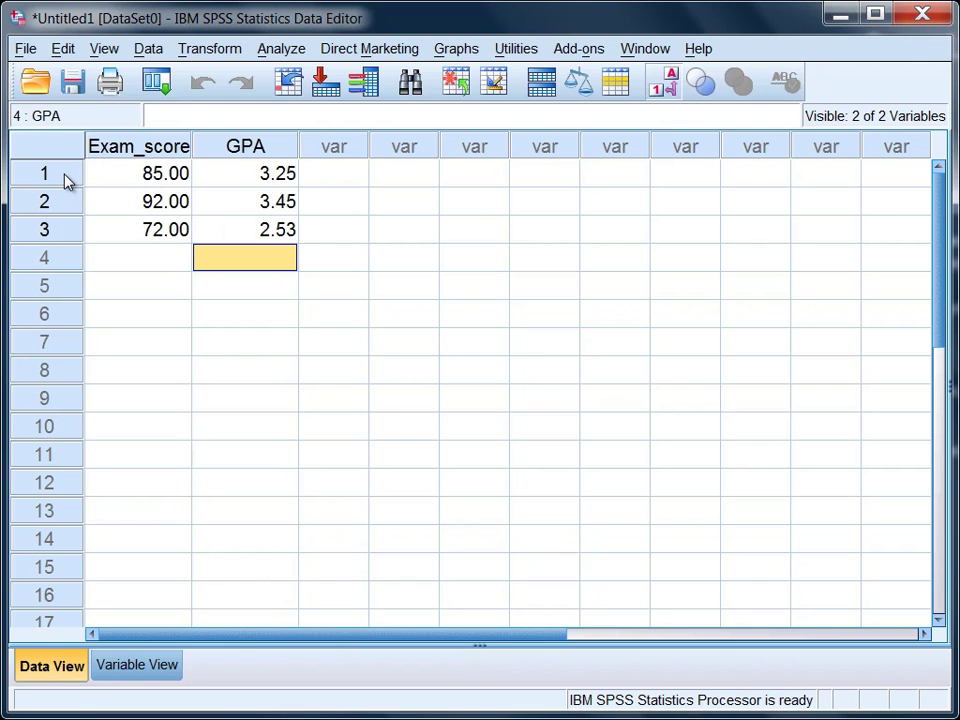
# Review the filled-in case rows and the Exam_score and GPA columns in the data grid.
pyautogui.click(62, 201)
pyautogui.click(64, 229)
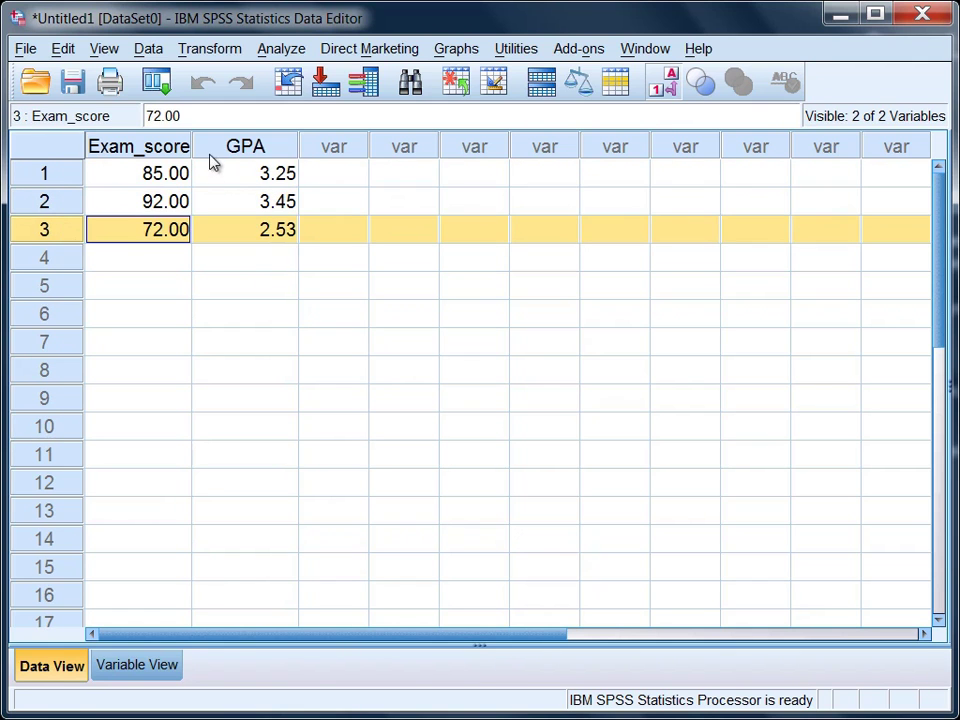
pyautogui.click(166, 150)
pyautogui.click(251, 144)
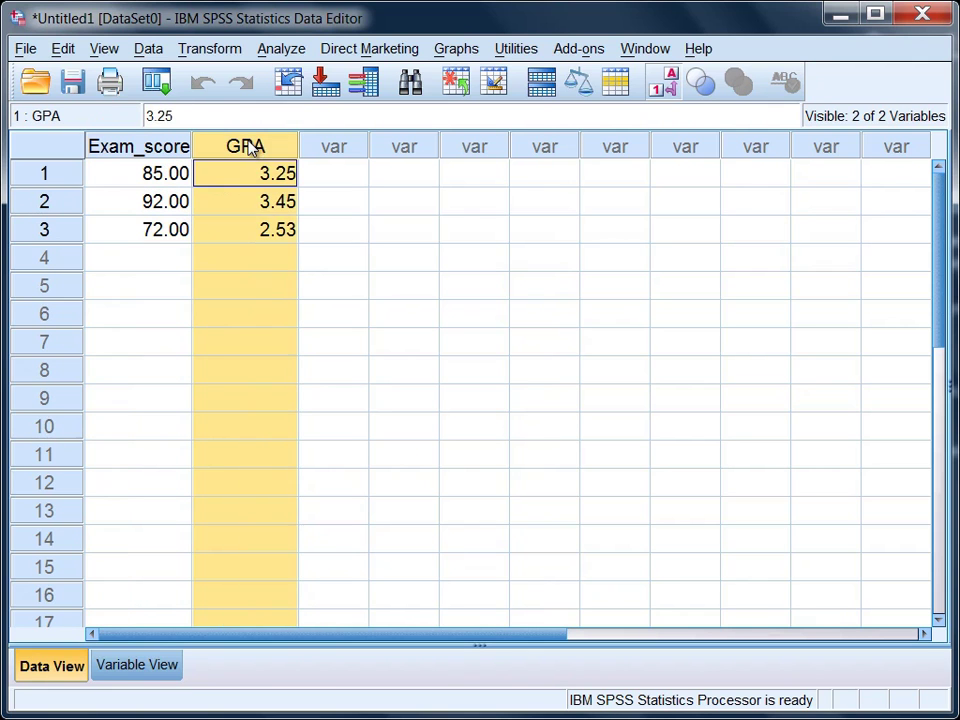
pyautogui.click(264, 314)
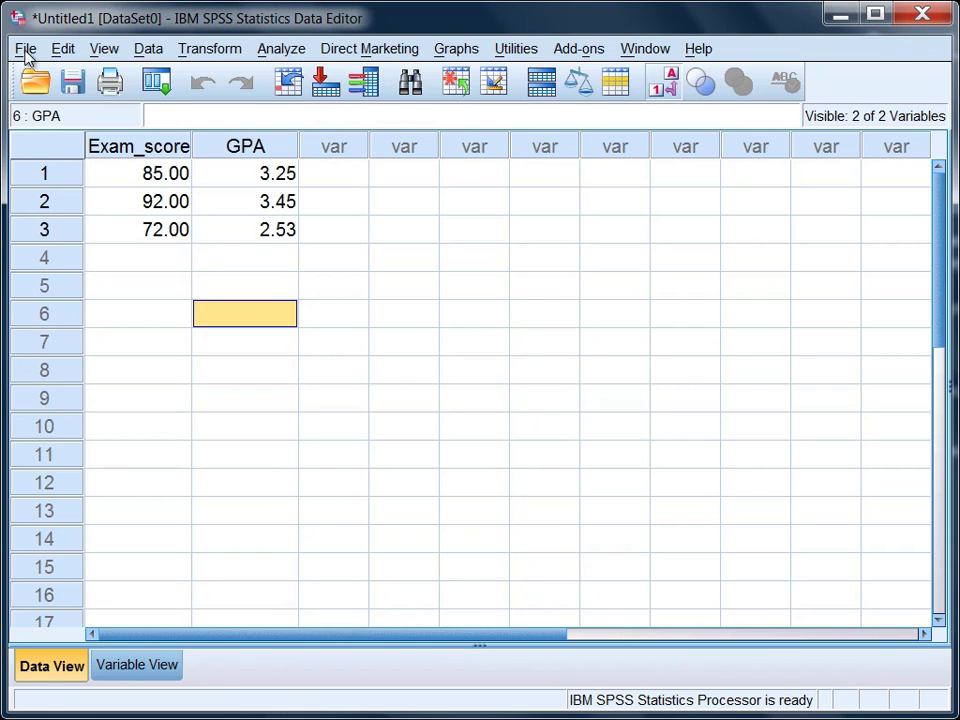
# Run a Case Summaries report with Exam_score and GPA as the summarized variables.
pyautogui.click(288, 52)
pyautogui.moveTo(309, 82)
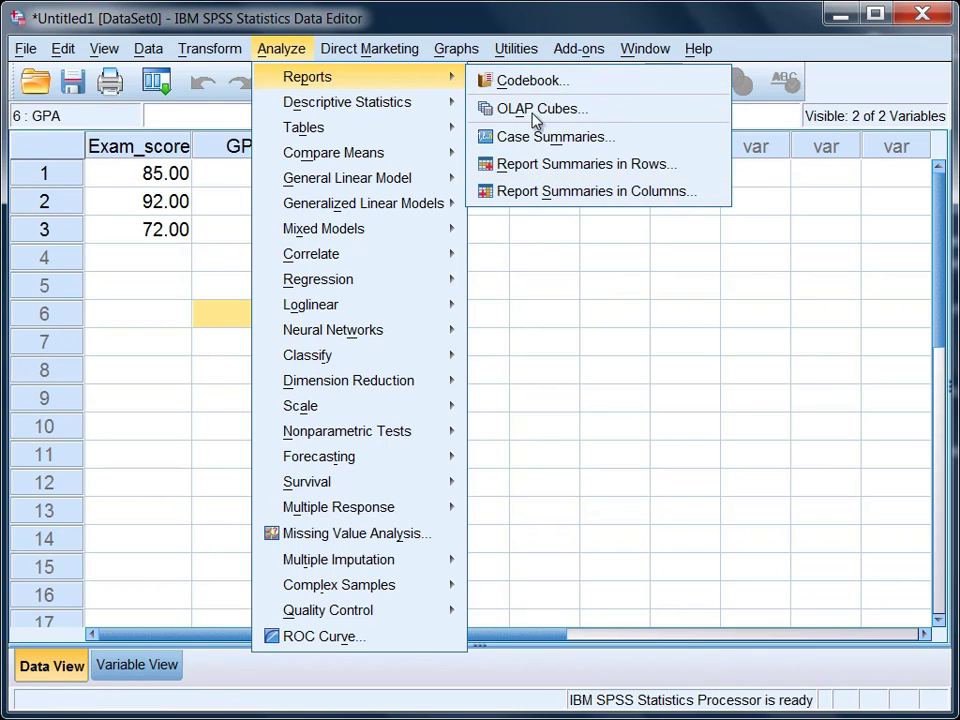
pyautogui.click(640, 146)
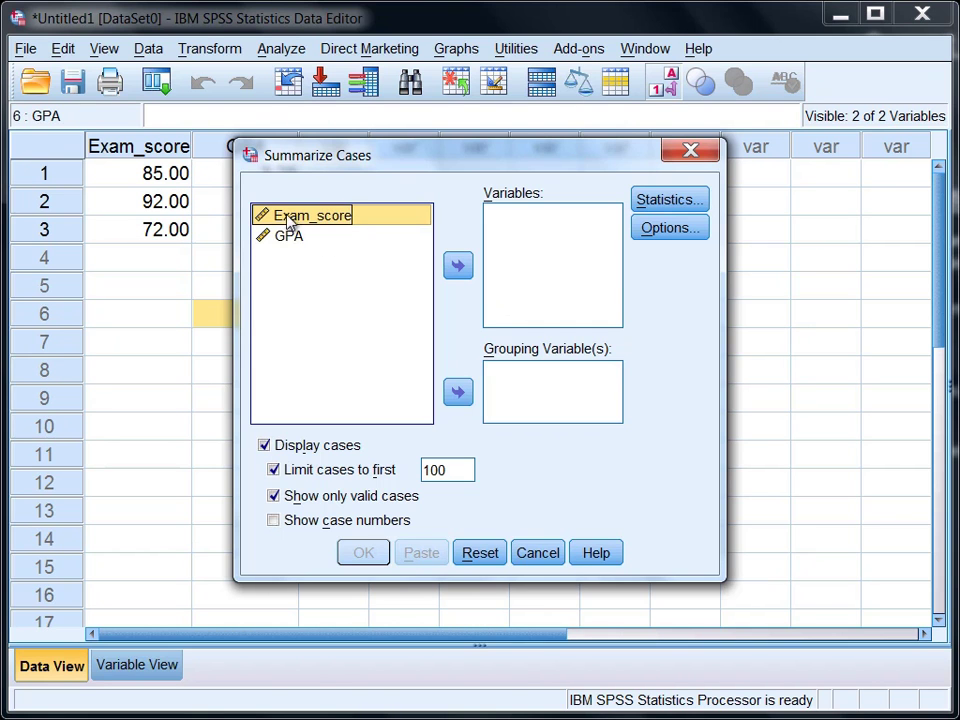
pyautogui.click(460, 267)
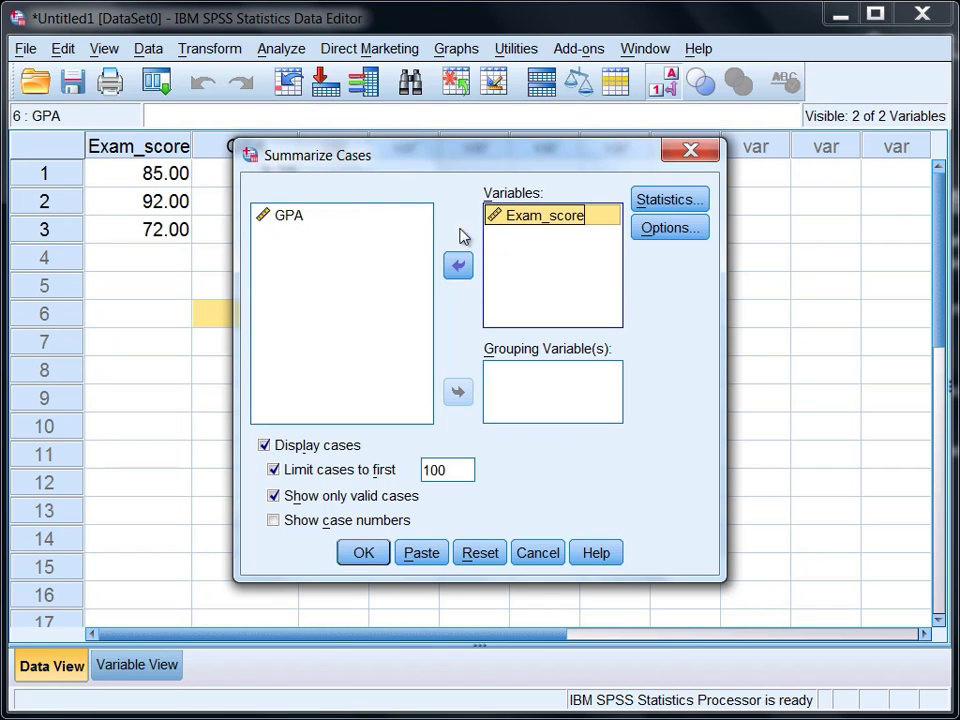
pyautogui.click(291, 223)
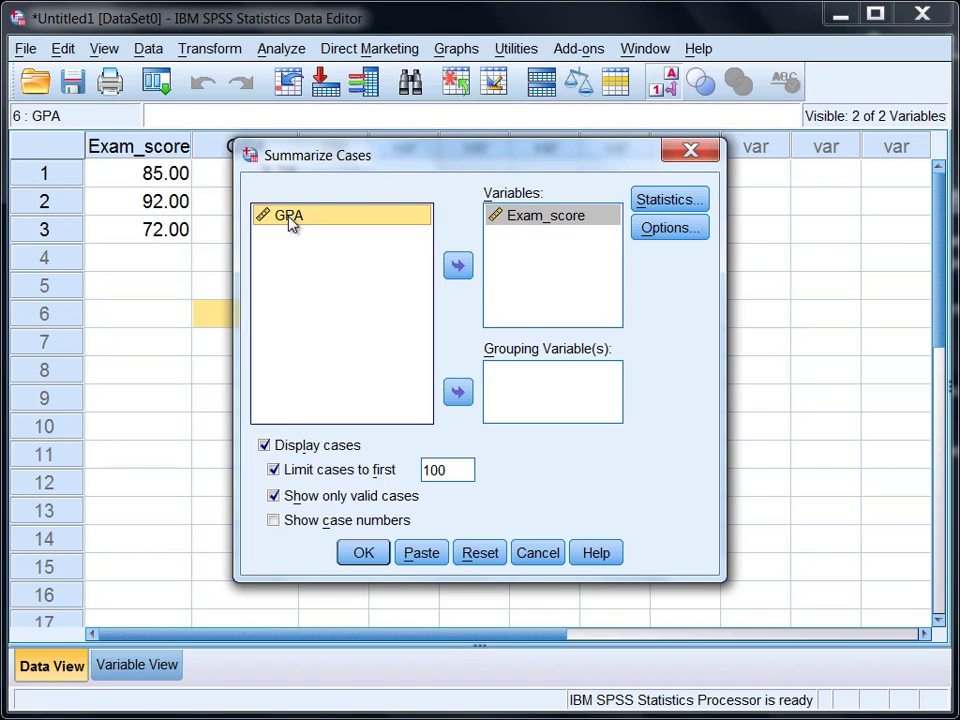
pyautogui.click(460, 270)
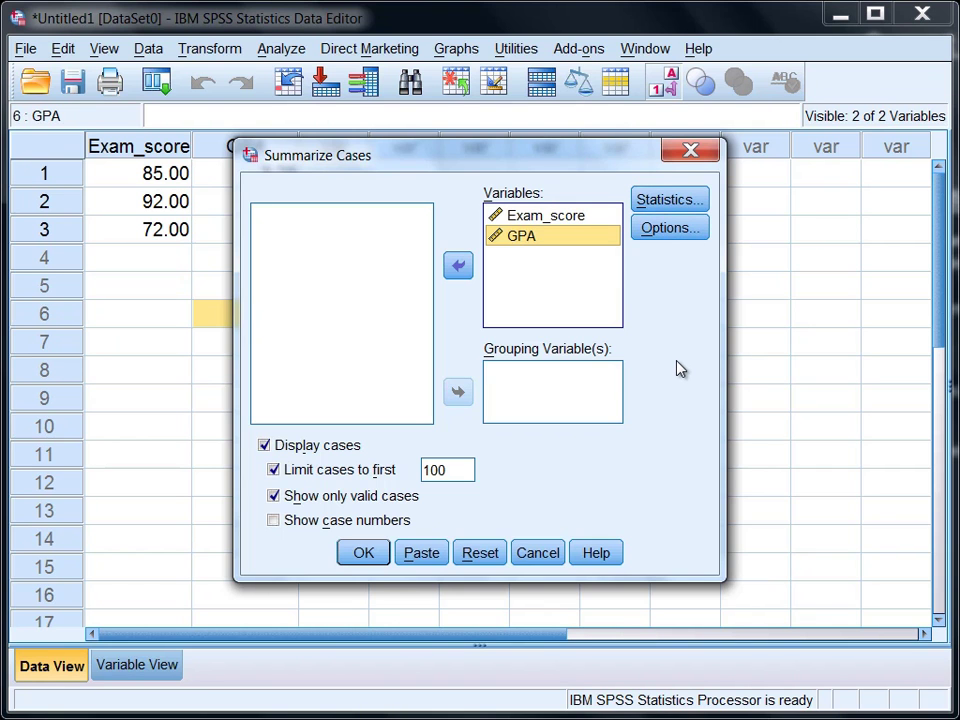
pyautogui.click(365, 556)
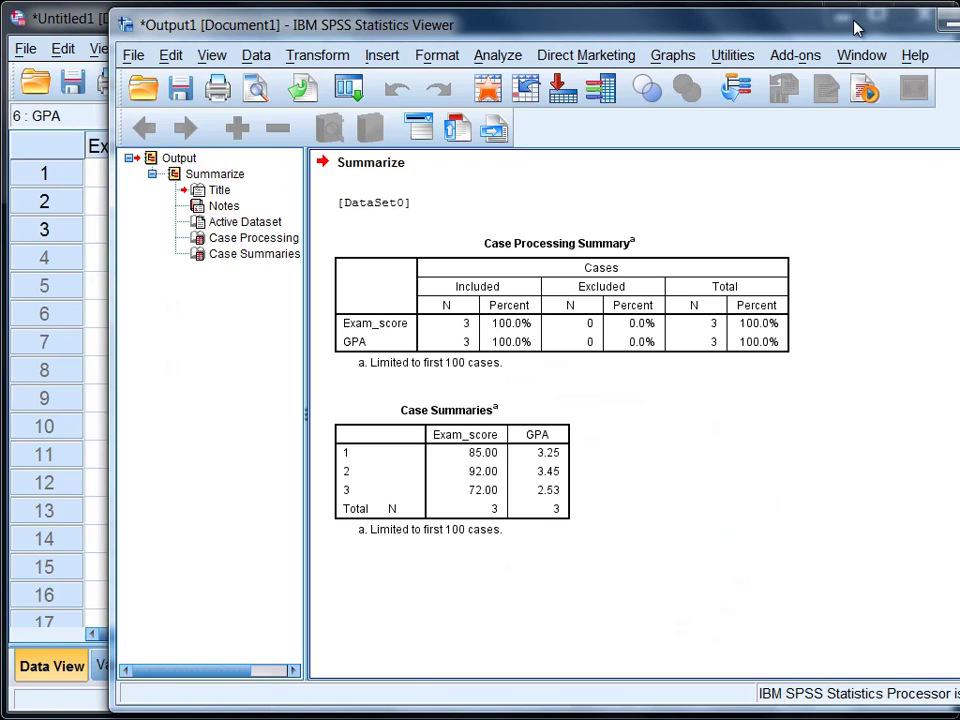
# Enlarge the output window and examine the Case Processing Summary and Case Summaries tables.
pyautogui.moveTo(848, 30); pyautogui.dragTo(778, 34)
pyautogui.doubleClick(778, 34)
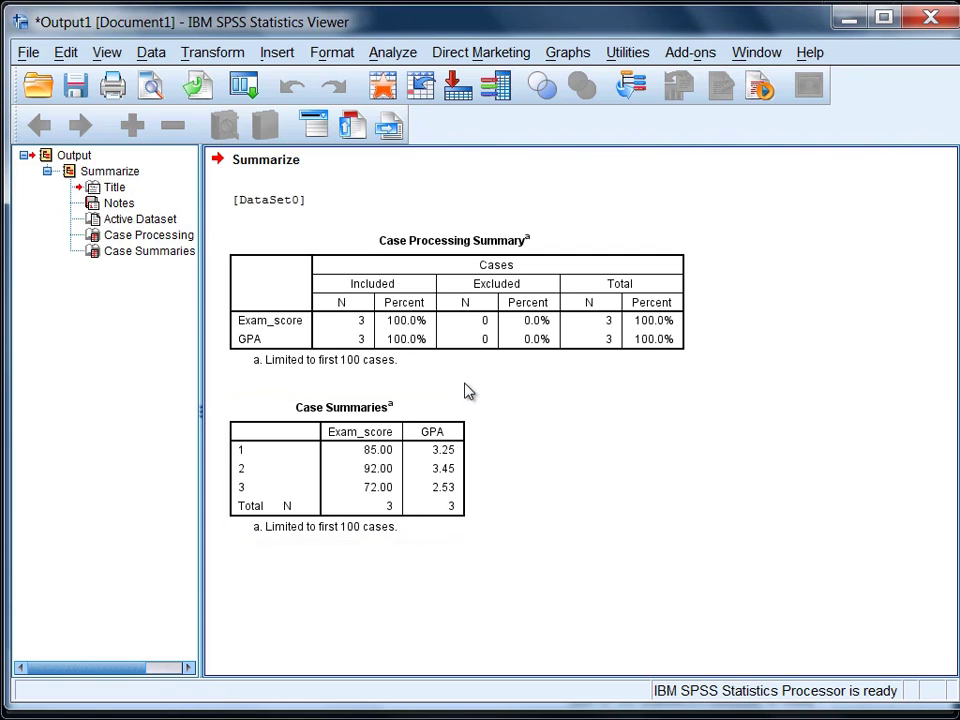
pyautogui.click(372, 322)
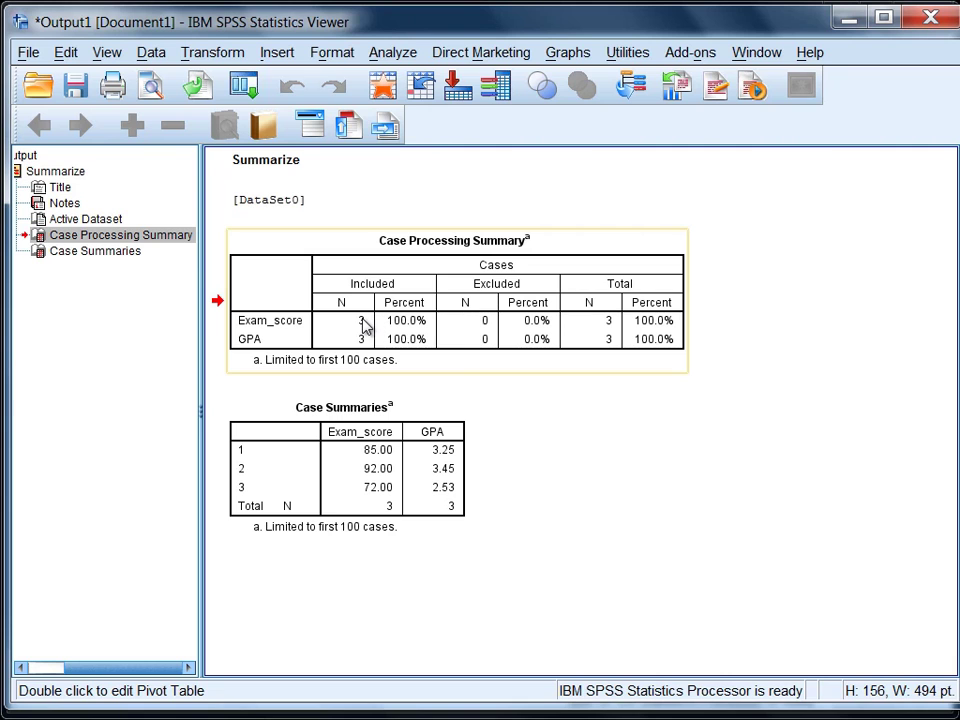
pyautogui.doubleClick(262, 337)
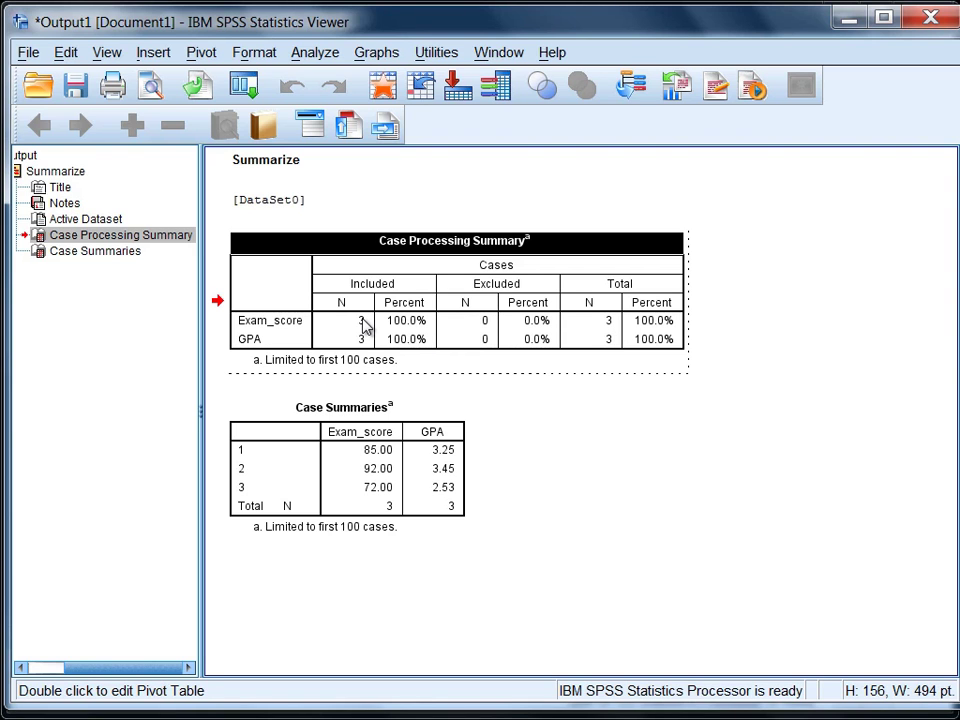
pyautogui.click(390, 452)
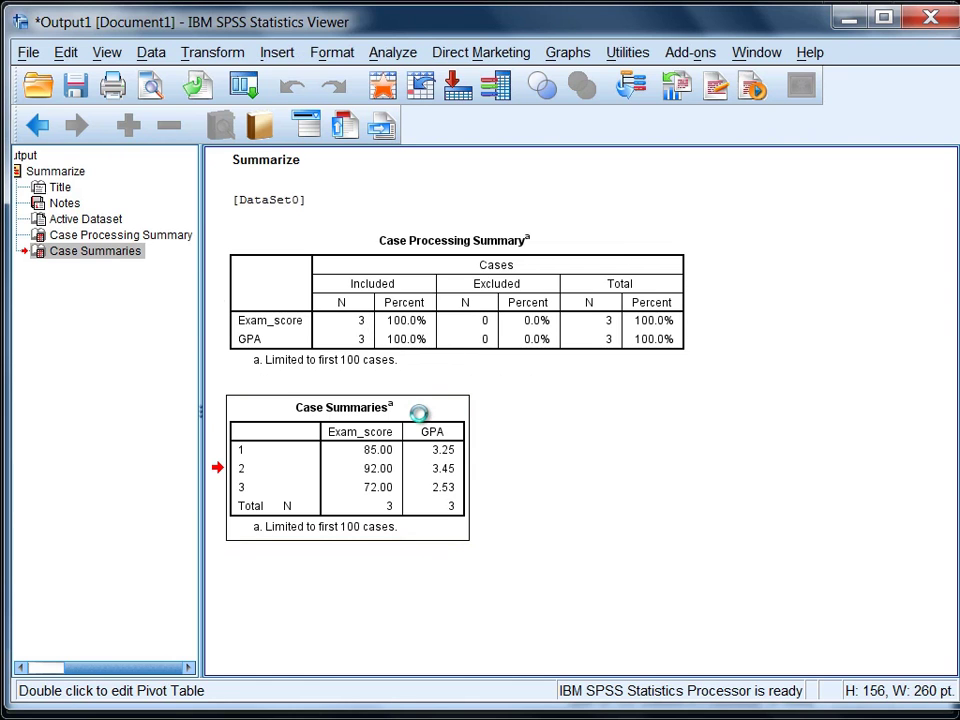
# Activate the Case Summaries table for editing, then switch from the output to the Untitled1 data set in the Data Editor.
pyautogui.doubleClick(419, 413)
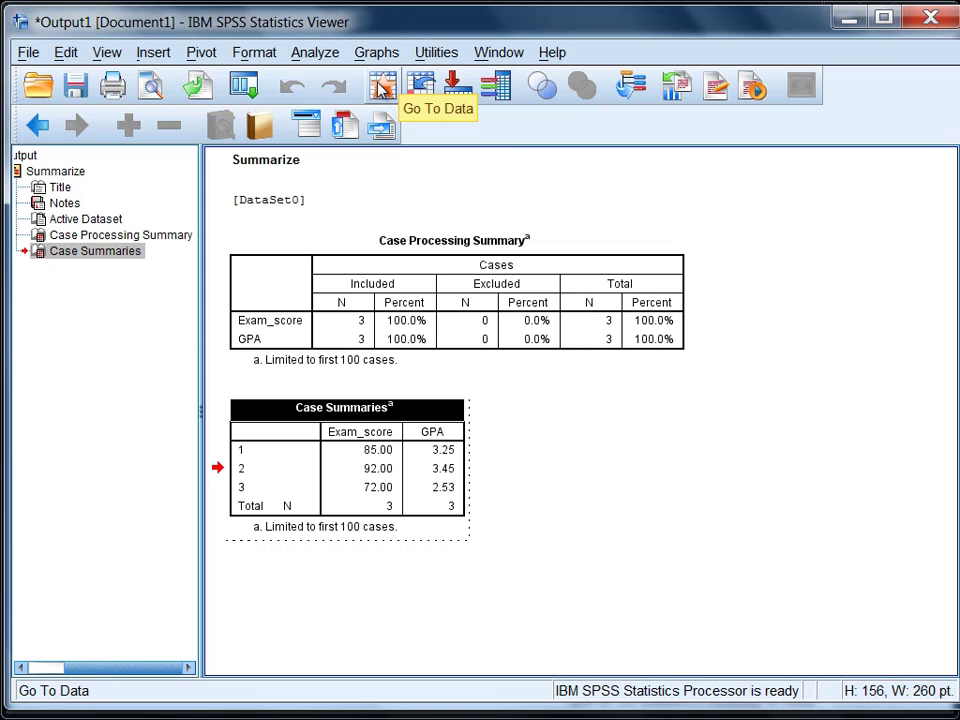
pyautogui.click(505, 52)
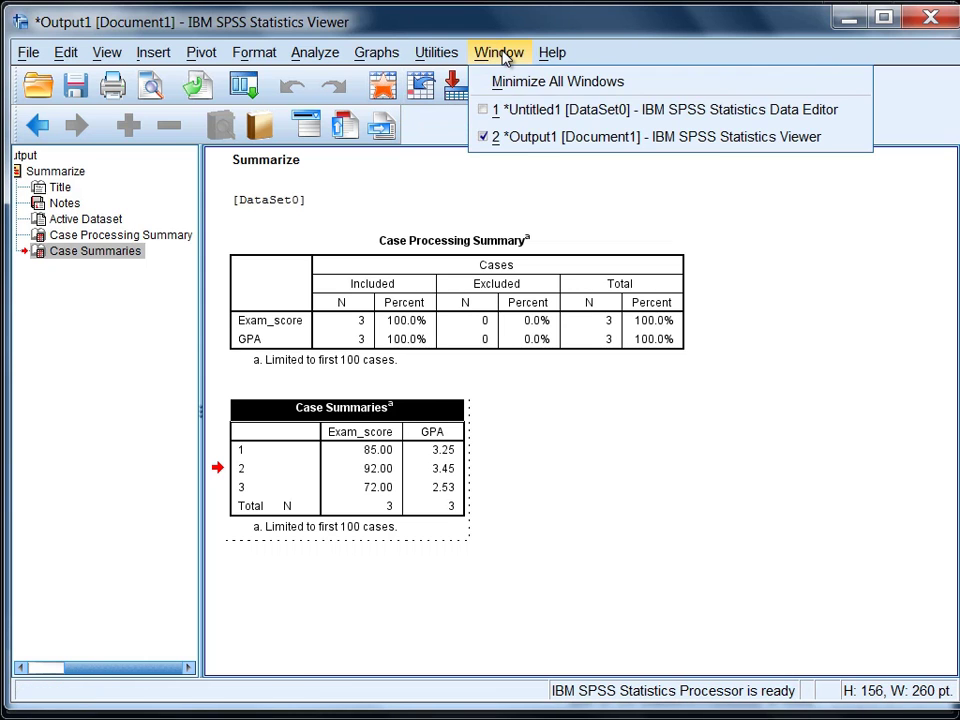
pyautogui.click(779, 116)
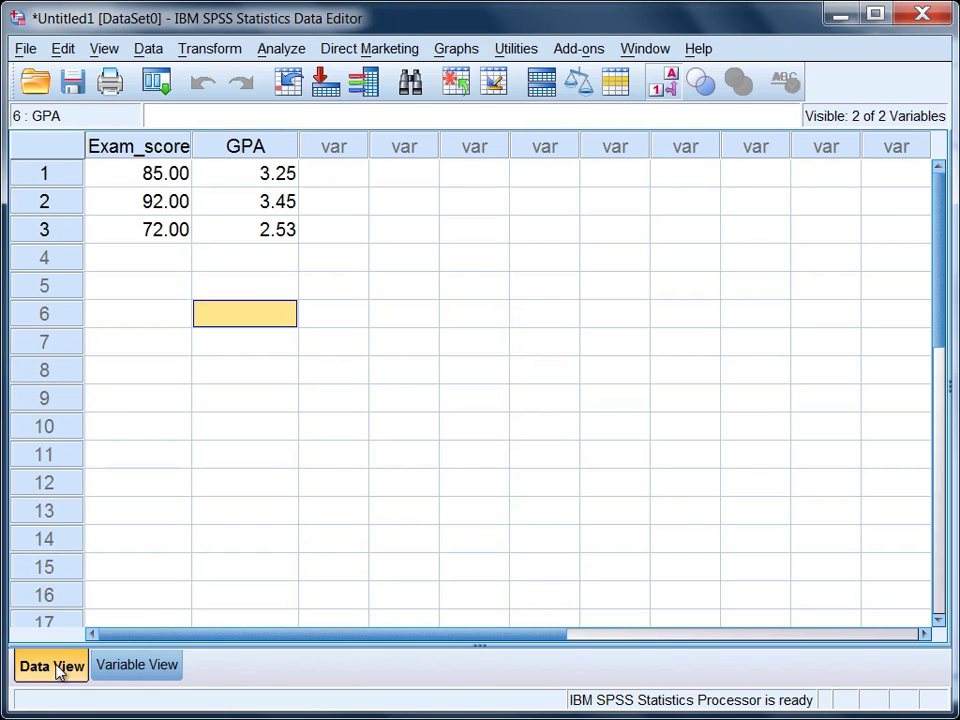
# Compare the Exam_score and GPA variable definitions with the data values entered for cases 1 to 3.
pyautogui.click(106, 673)
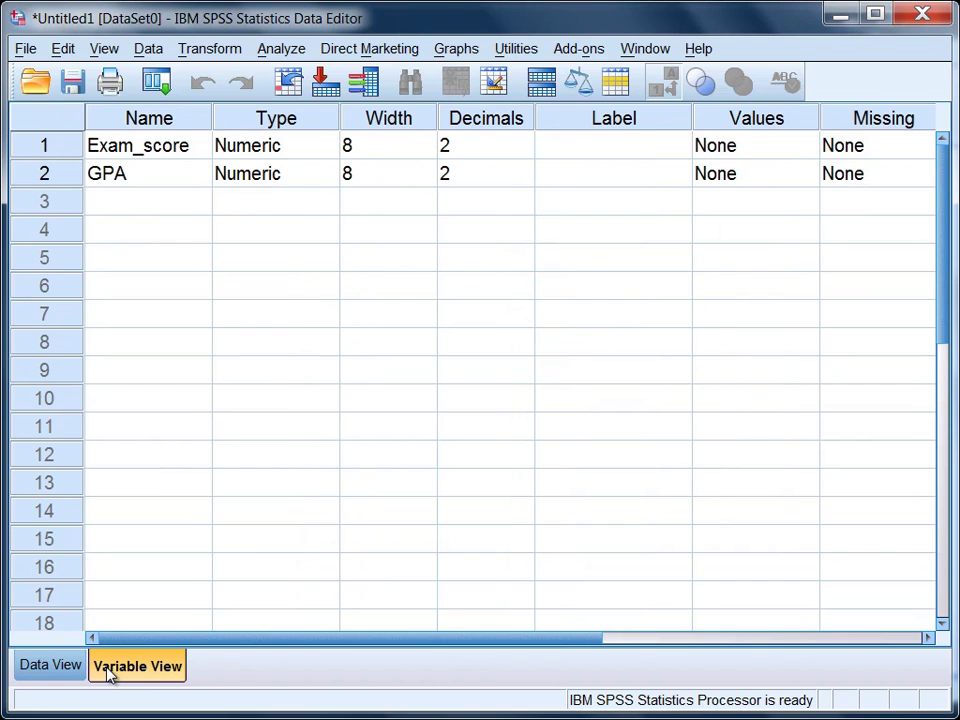
pyautogui.click(75, 672)
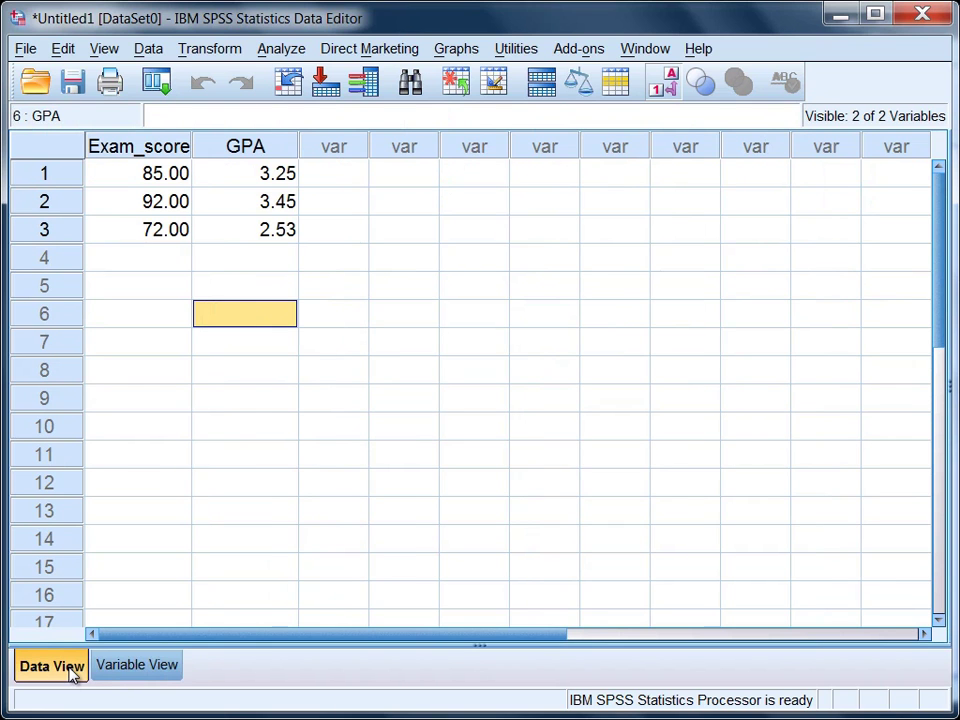
pyautogui.click(130, 679)
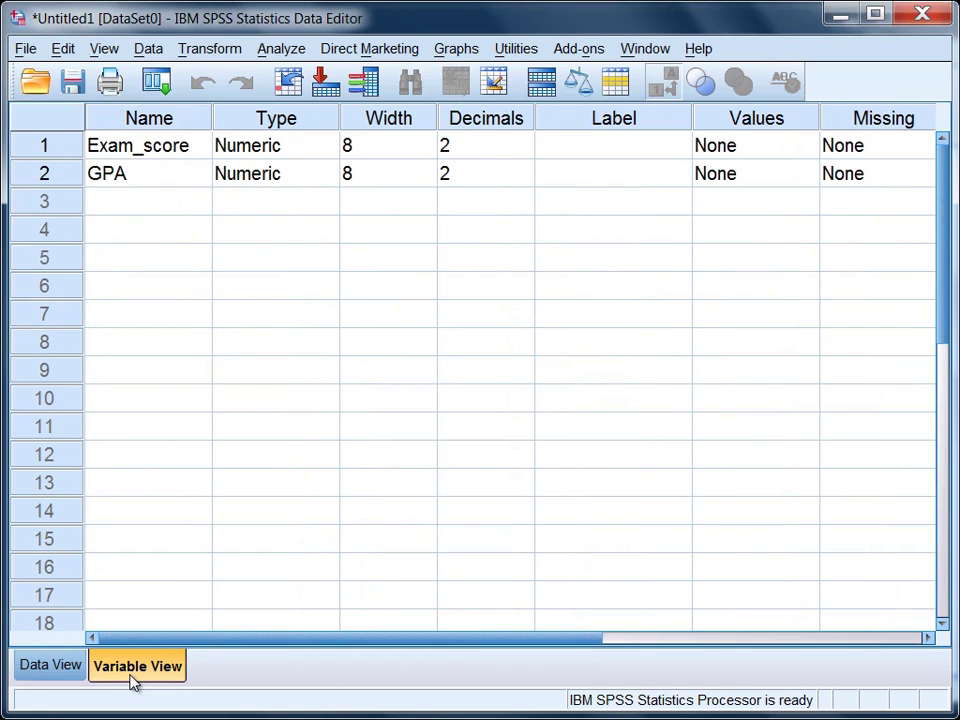
pyautogui.moveTo(158, 154); pyautogui.dragTo(156, 184)
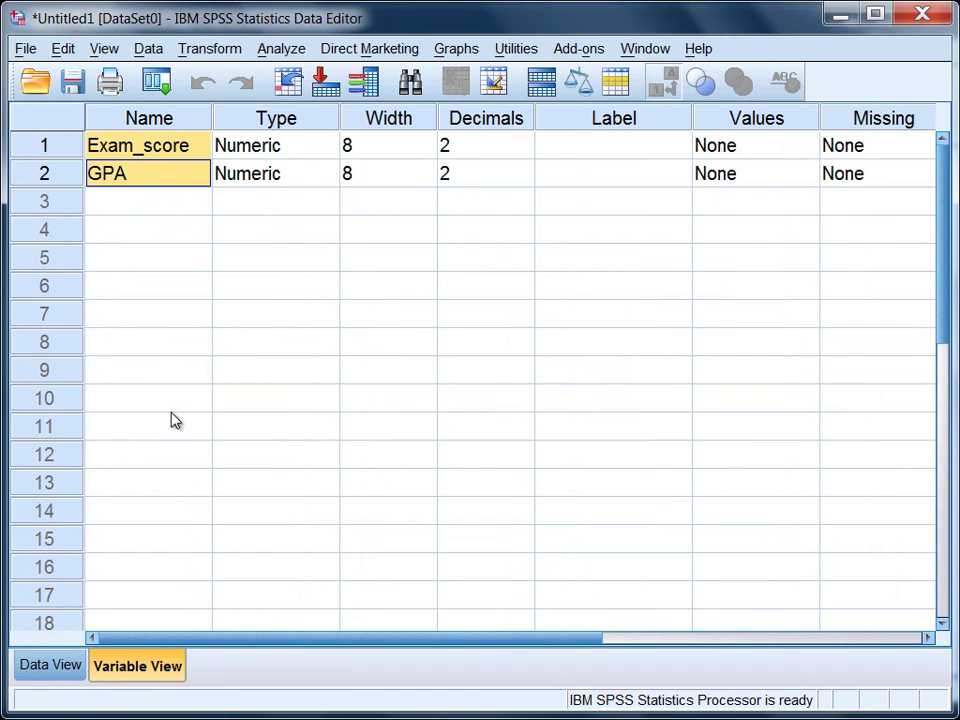
pyautogui.click(50, 666)
pyautogui.moveTo(160, 176); pyautogui.dragTo(235, 226)
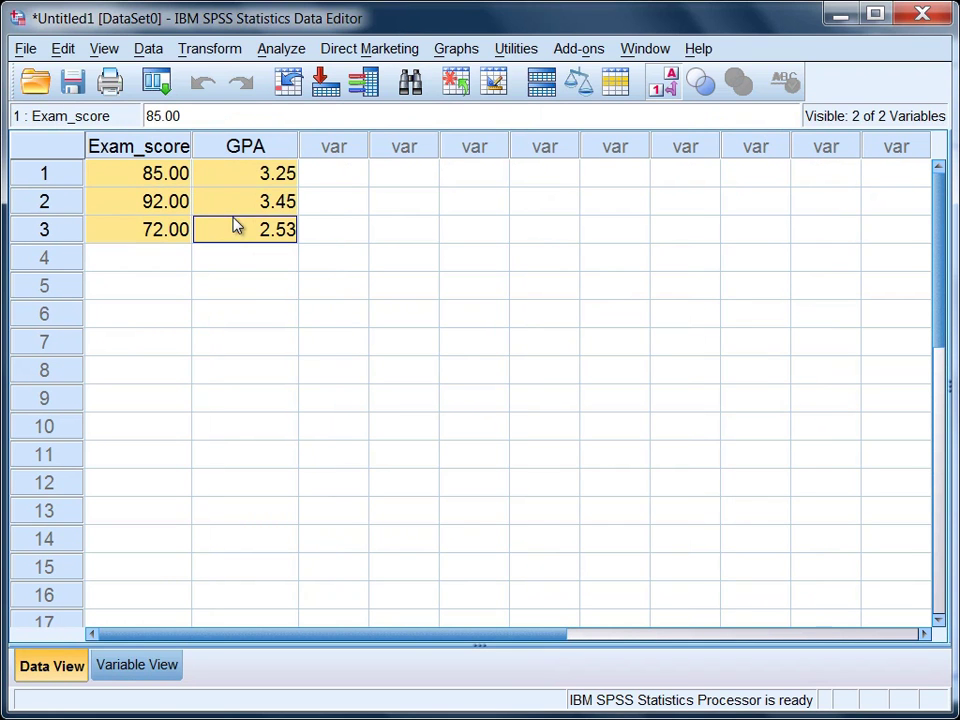
pyautogui.click(347, 304)
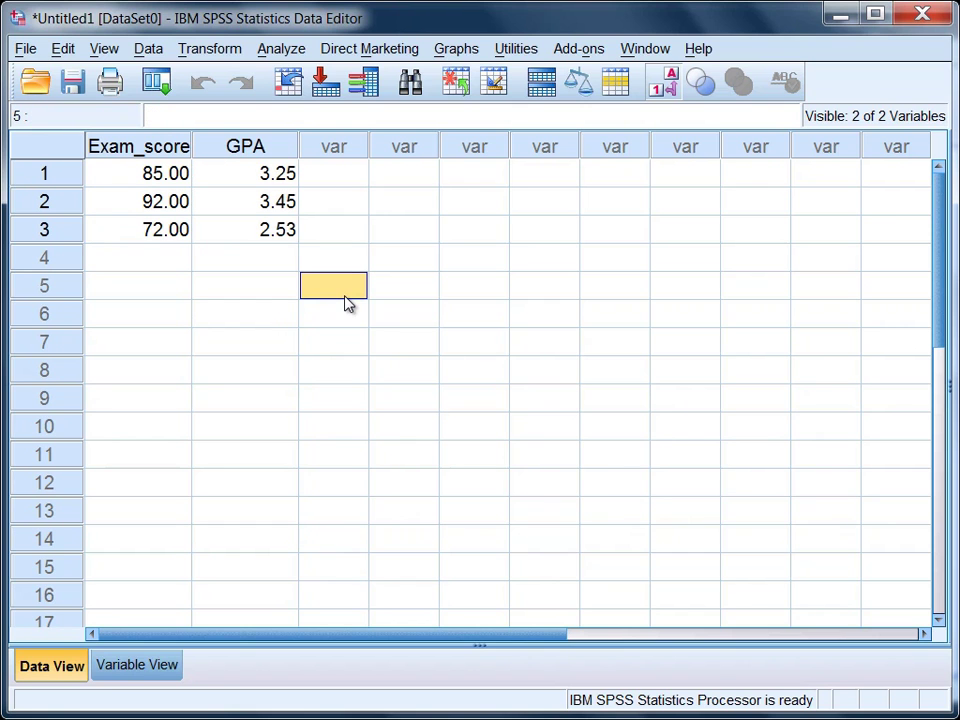